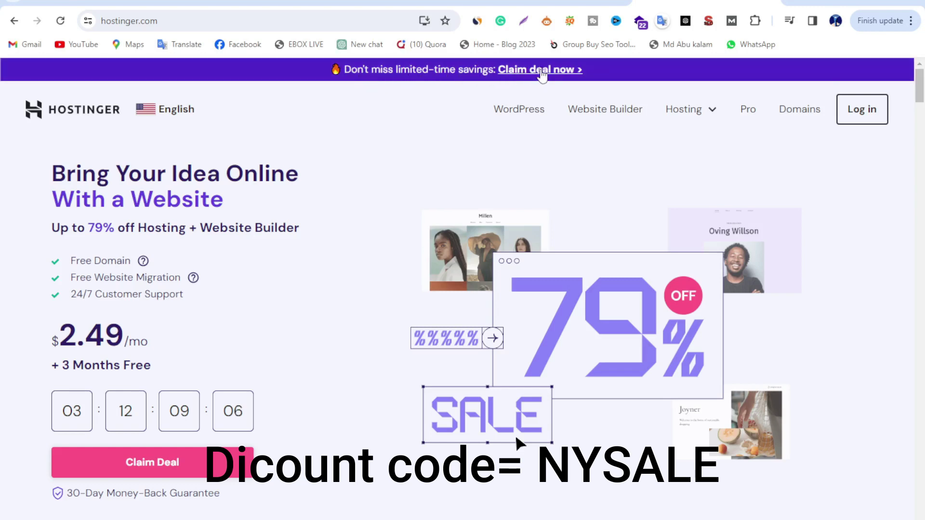
# Follow the 'Claim deal now' banner and add the Cloud Startup plan to the cart
pyautogui.click(544, 71)
pyautogui.scroll(-8, 434, 289)
pyautogui.scroll(-8, 506, 289)
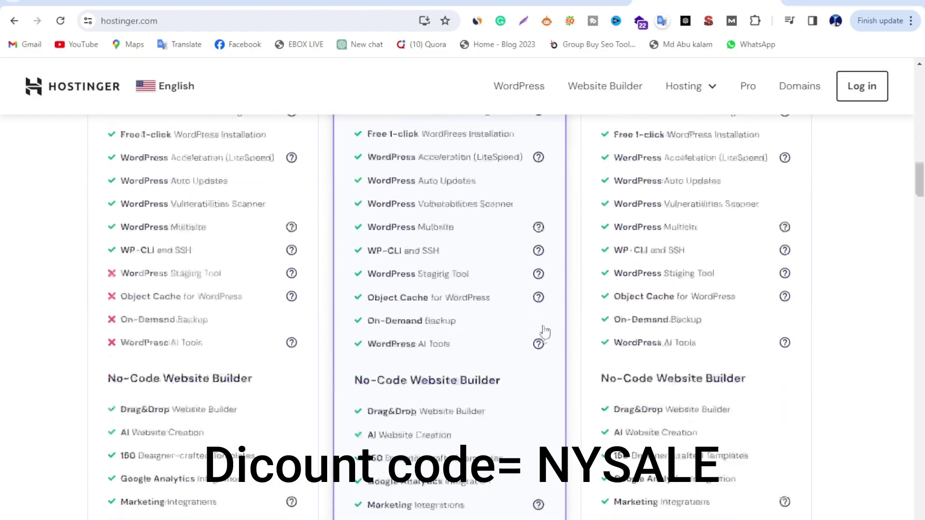
pyautogui.scroll(-6, 542, 318)
pyautogui.scroll(8, 560, 320)
pyautogui.scroll(8, 561, 319)
pyautogui.scroll(2, 560, 320)
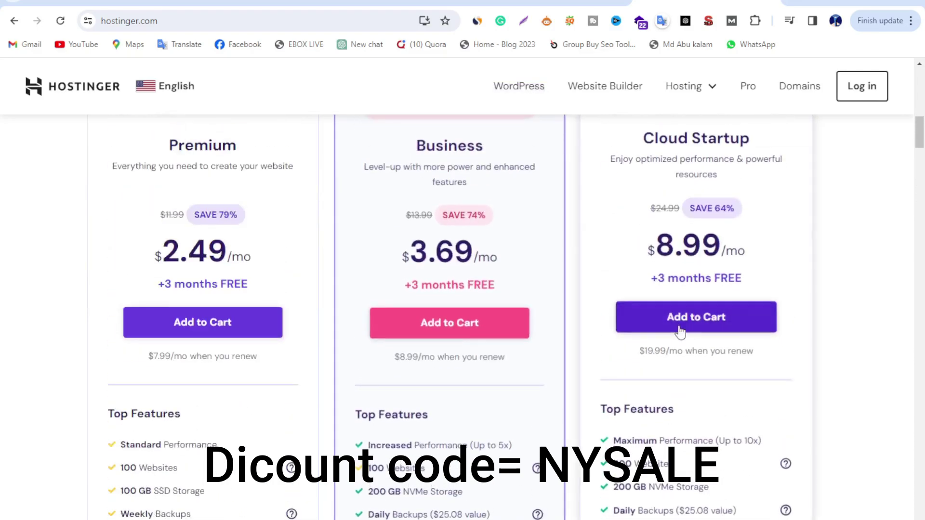
pyautogui.click(680, 317)
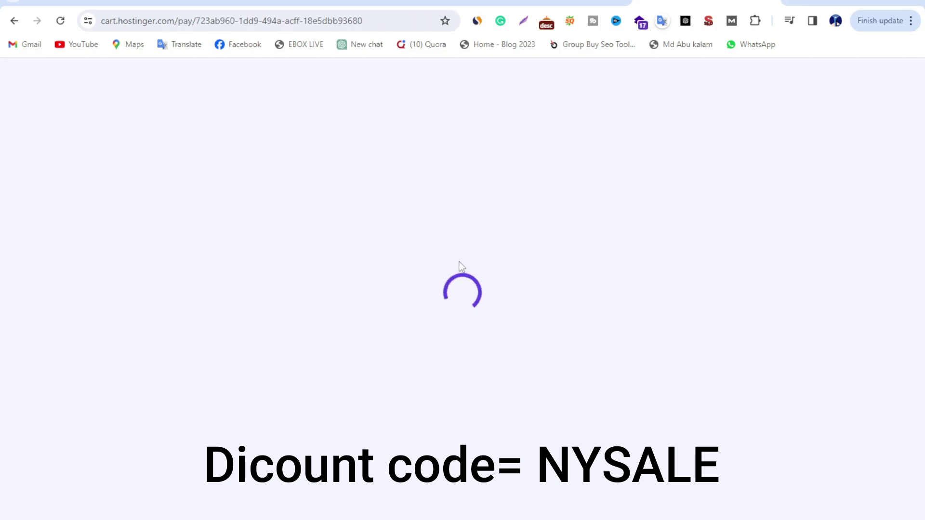
pyautogui.scroll(-3, 448, 255)
pyautogui.scroll(3, 434, 239)
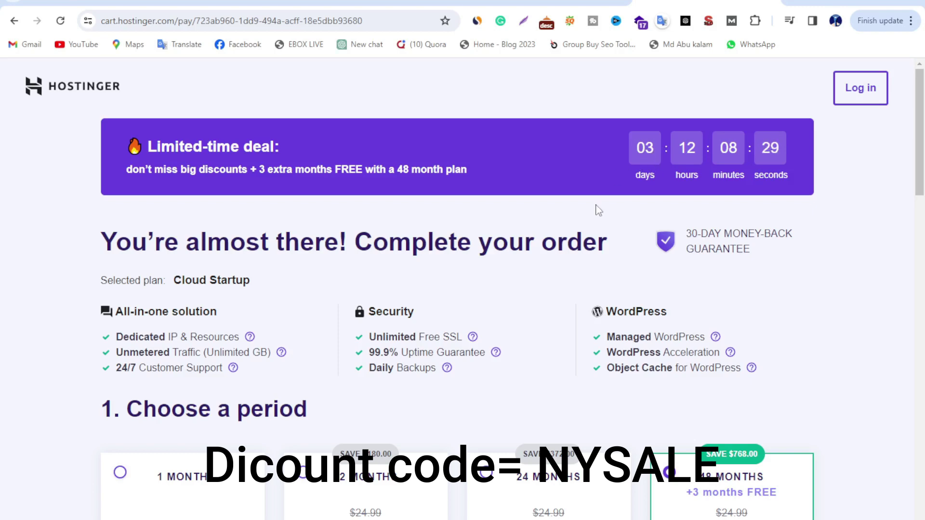
pyautogui.scroll(-5, 598, 211)
pyautogui.scroll(-5, 599, 231)
pyautogui.scroll(-3, 595, 283)
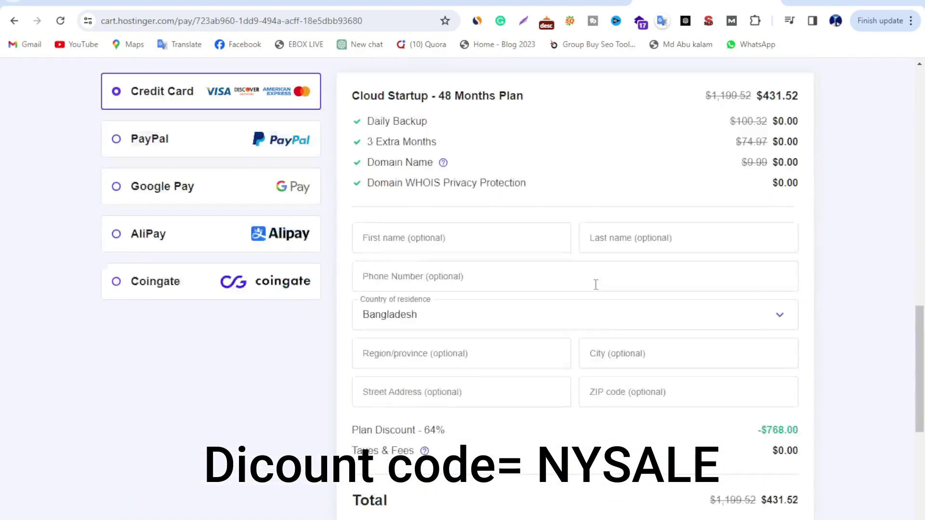
pyautogui.scroll(-3, 595, 284)
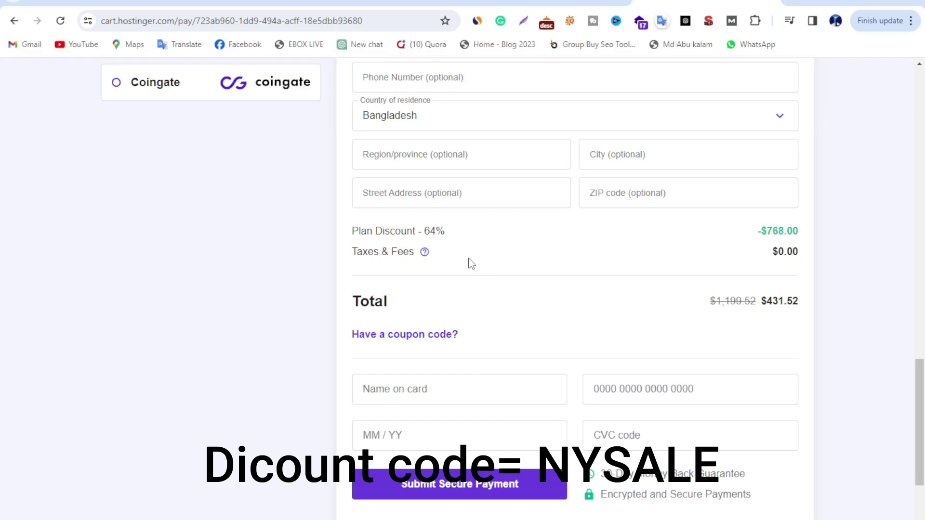
# Paste NYSALE into the coupon field and apply it, cutting the total to $388.37
pyautogui.click(430, 334)
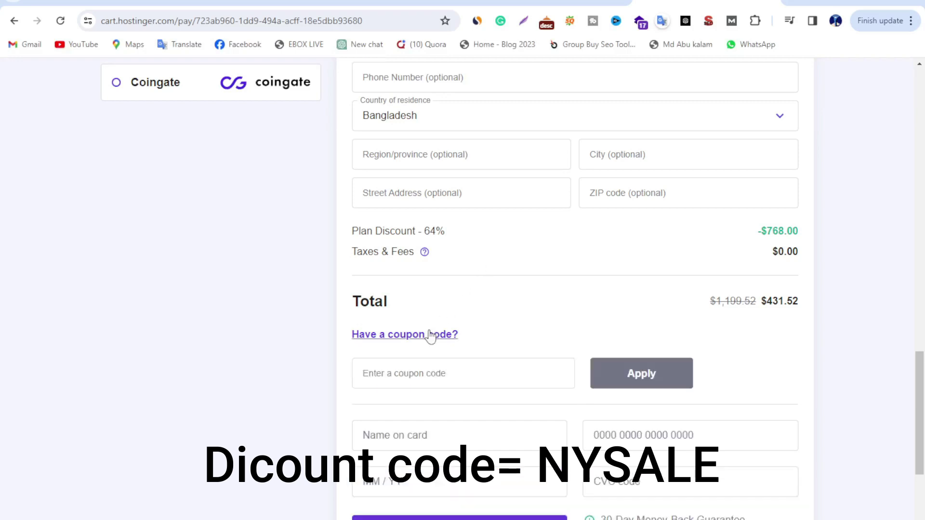
pyautogui.click(422, 374)
pyautogui.rightClick(421, 373)
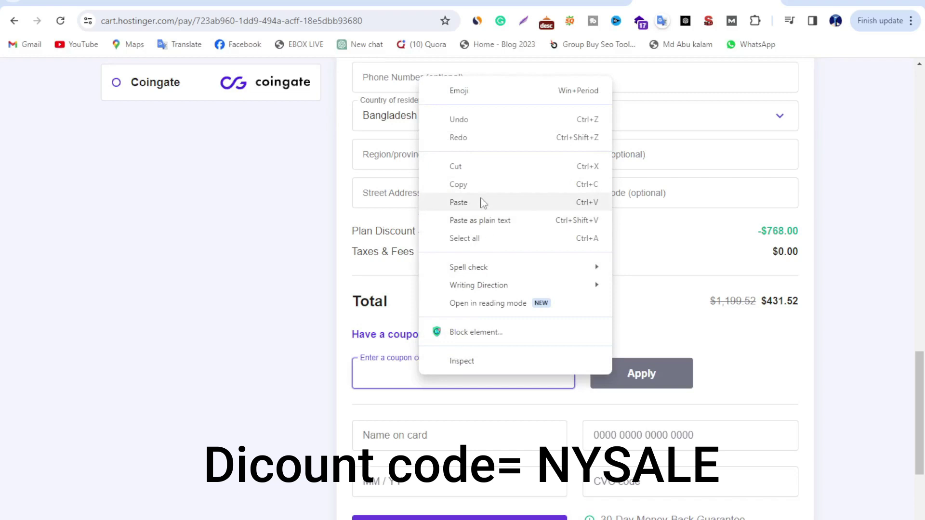
pyautogui.click(463, 200)
pyautogui.click(641, 374)
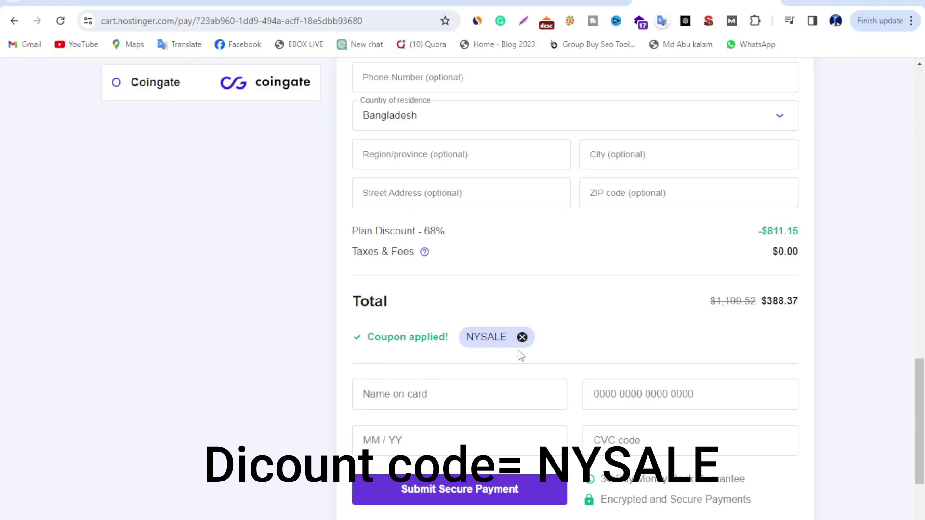
pyautogui.scroll(10, 521, 351)
pyautogui.scroll(3, 524, 355)
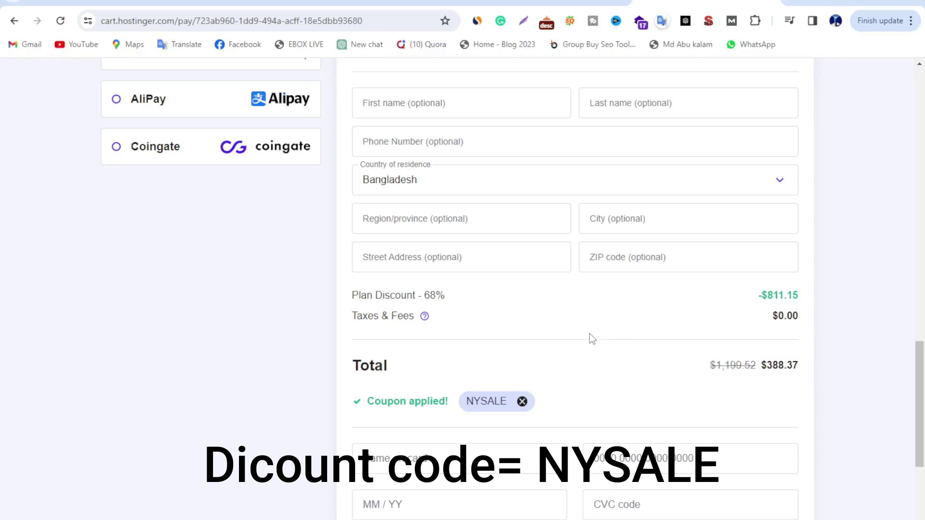
pyautogui.scroll(5, 589, 336)
pyautogui.scroll(5, 577, 330)
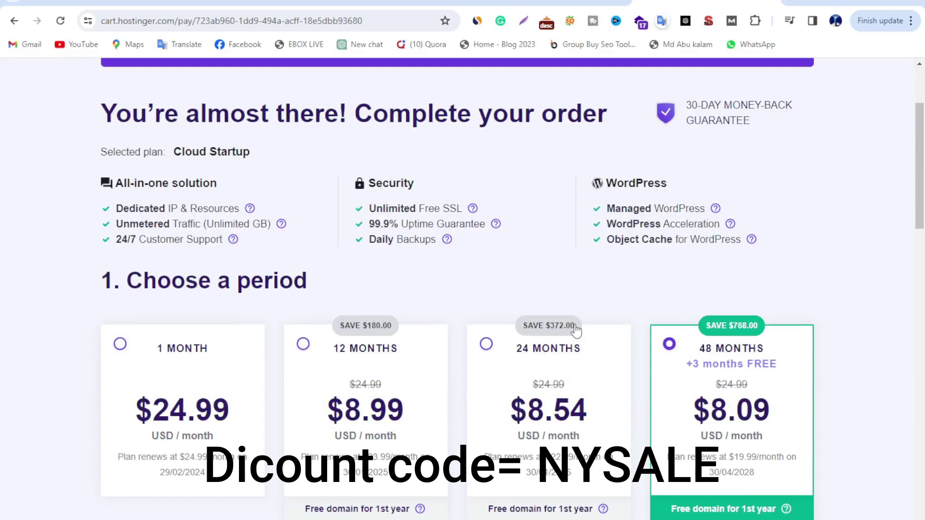
pyautogui.scroll(-5, 442, 325)
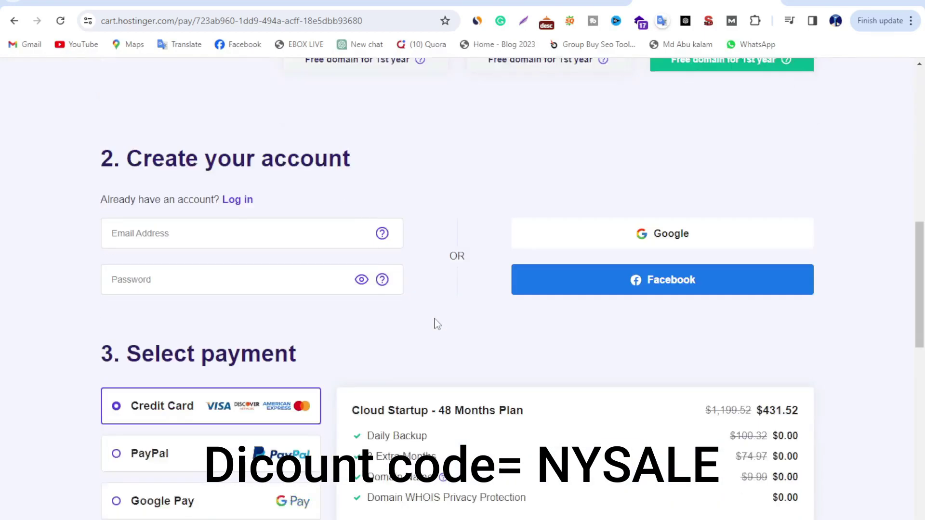
pyautogui.scroll(-5, 437, 319)
pyautogui.scroll(-4, 484, 310)
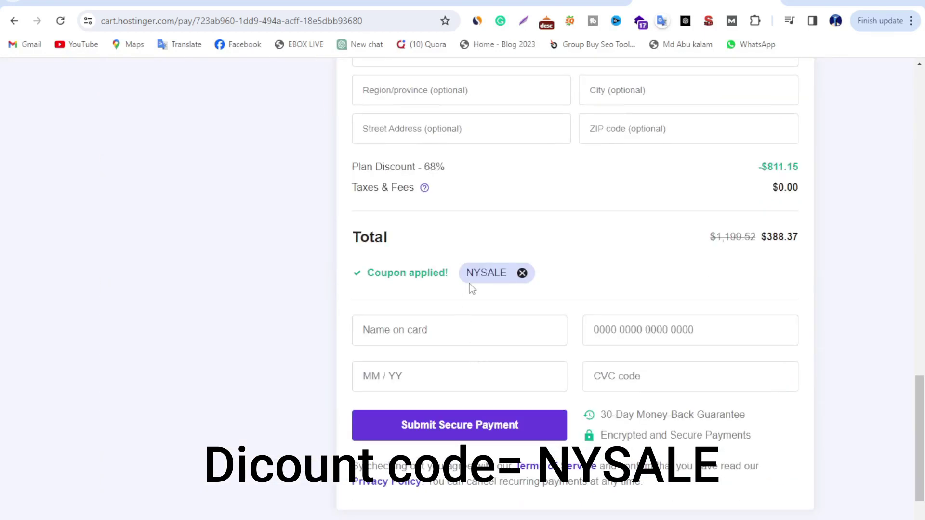